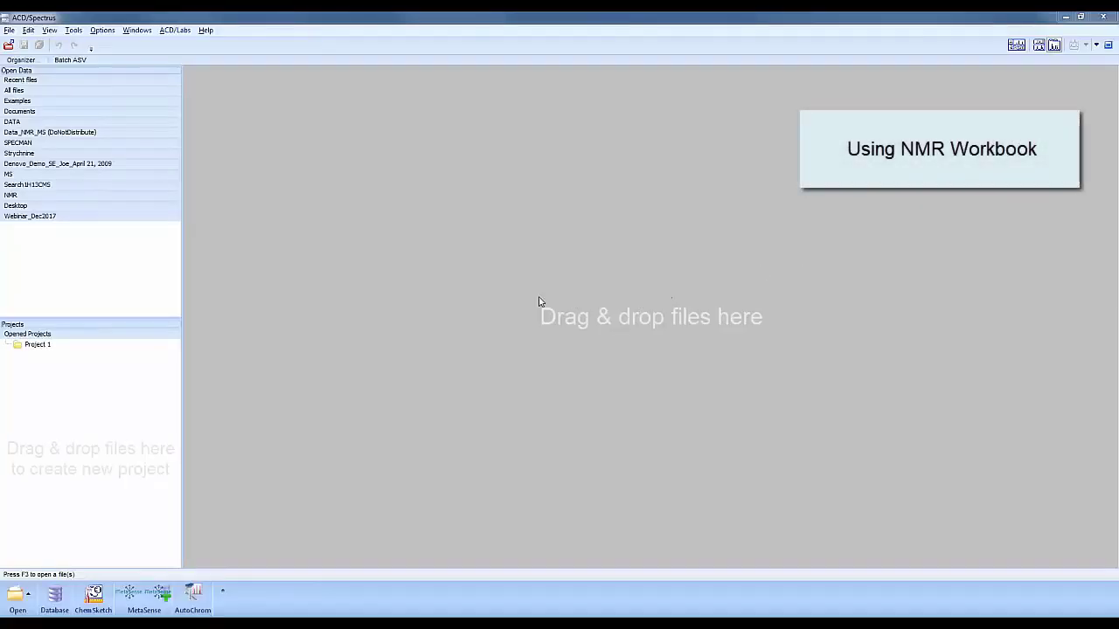
# Drag the Strychnine folder's C13 through strychnine.sk2 items into Spectrus as a new project.
pyautogui.click(157, 625)
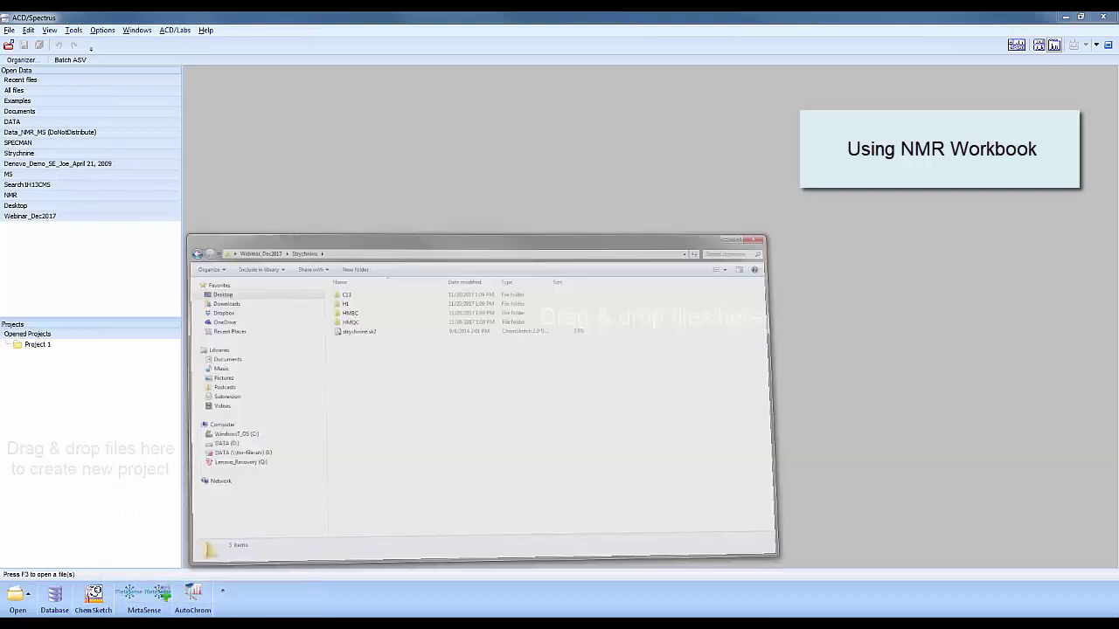
pyautogui.click(448, 201)
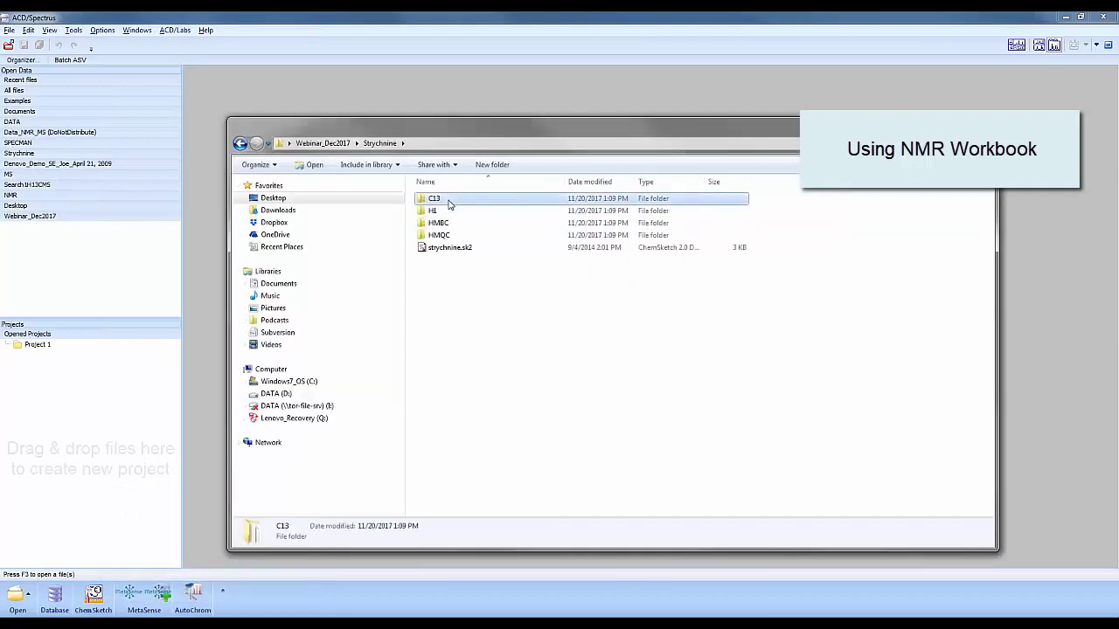
pyautogui.keyDown('shift'); pyautogui.click(449, 248); pyautogui.keyUp('shift')
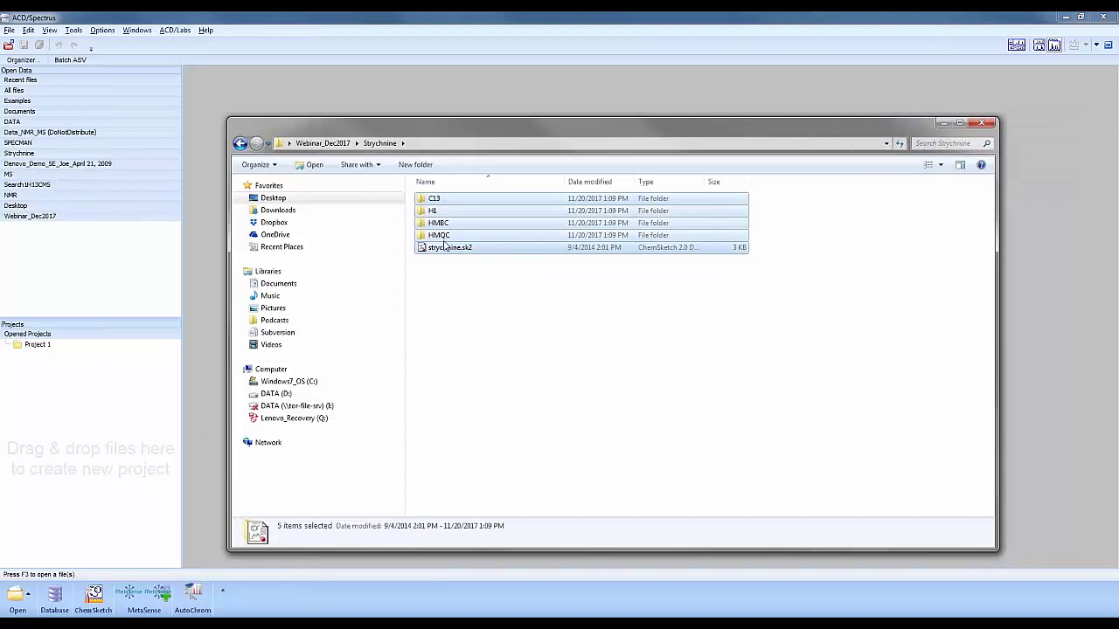
pyautogui.moveTo(440, 219); pyautogui.dragTo(107, 356)
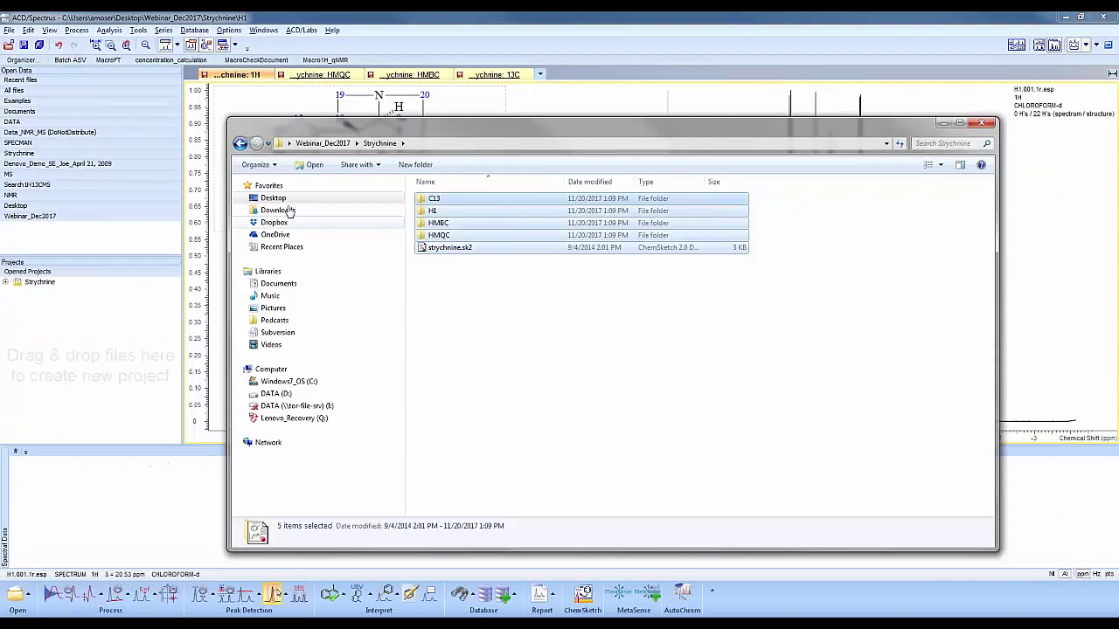
# Expand the Strychnine project in the Projects panel to list its spectra.
pyautogui.click(413, 49)
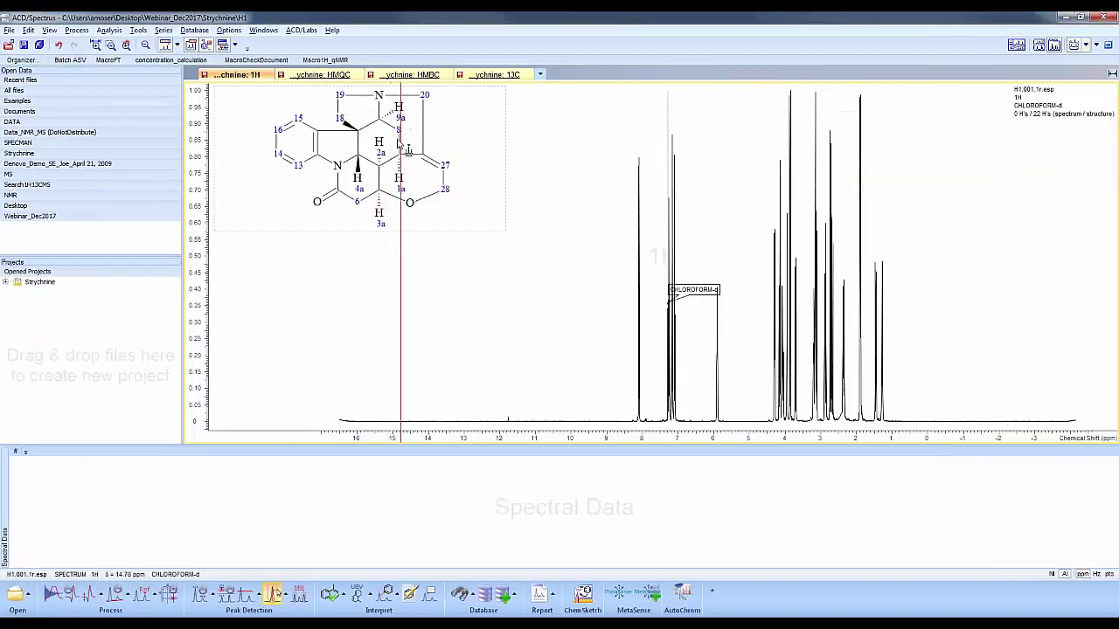
pyautogui.click(6, 282)
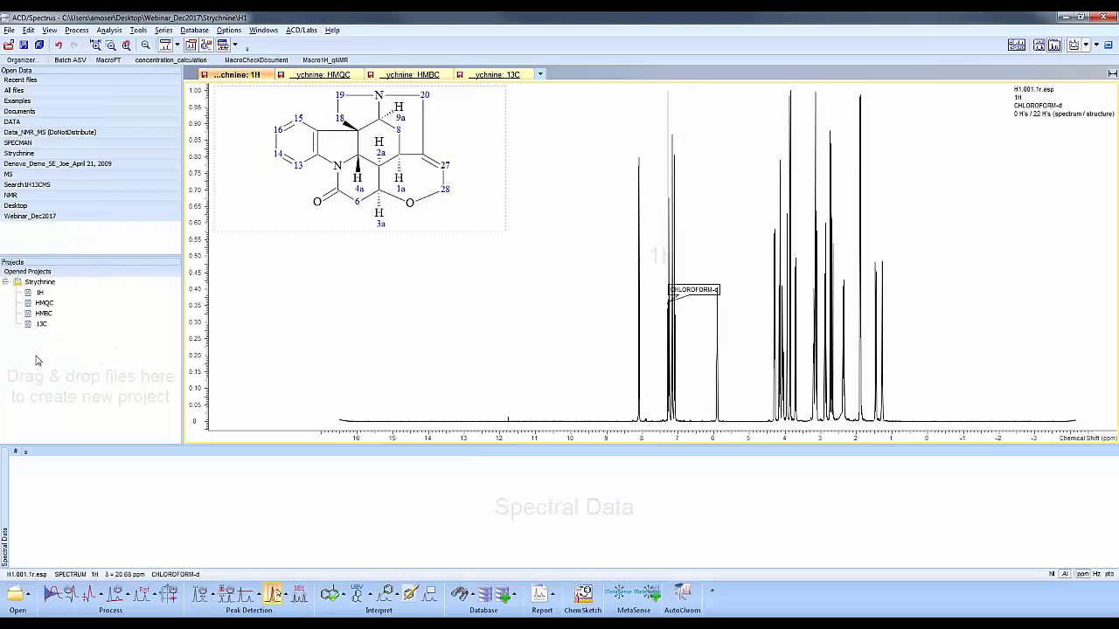
pyautogui.hotkey('alt', 'Tab')
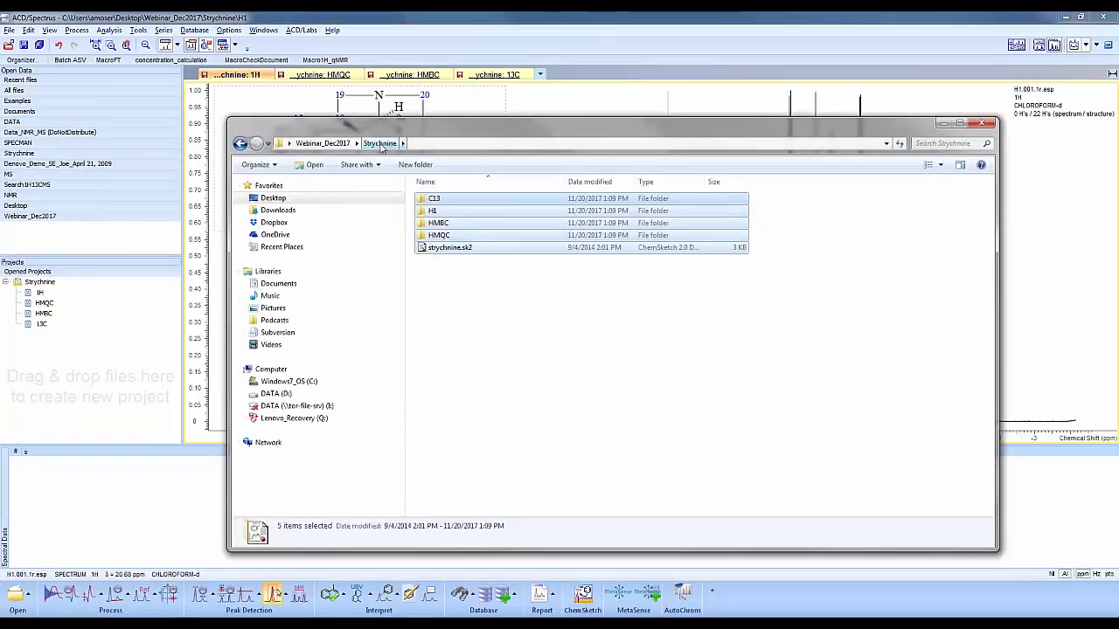
pyautogui.click(382, 146)
pyautogui.click(382, 151)
pyautogui.hotkey('alt', 'Tab')
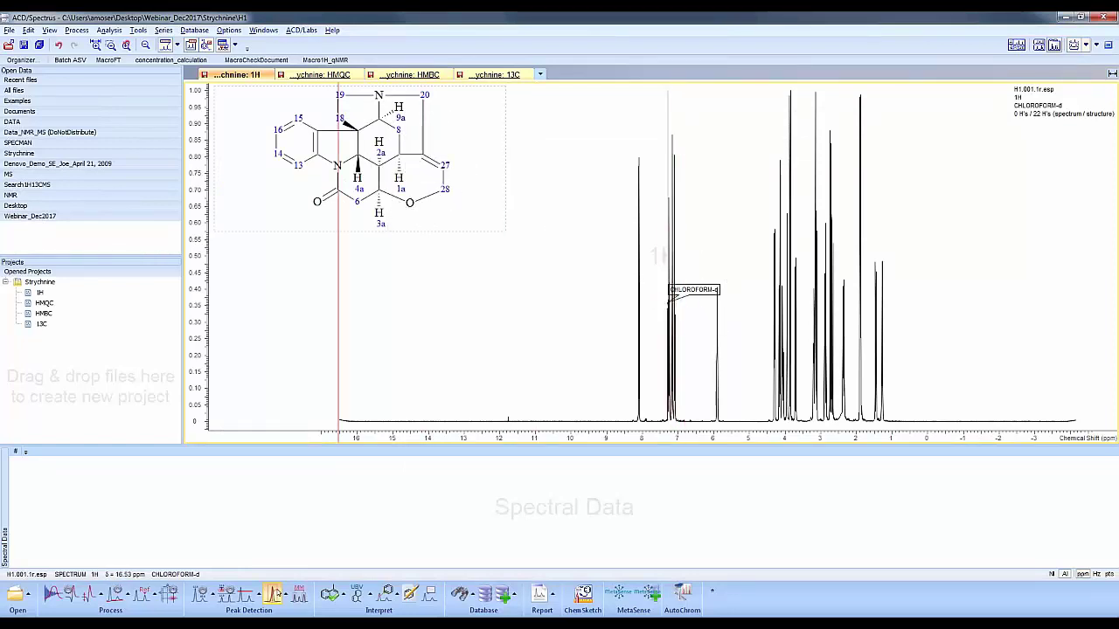
# Review the HMQC, HMBC, 13C and 1H spectra, ending on HMQC.
pyautogui.click(331, 78)
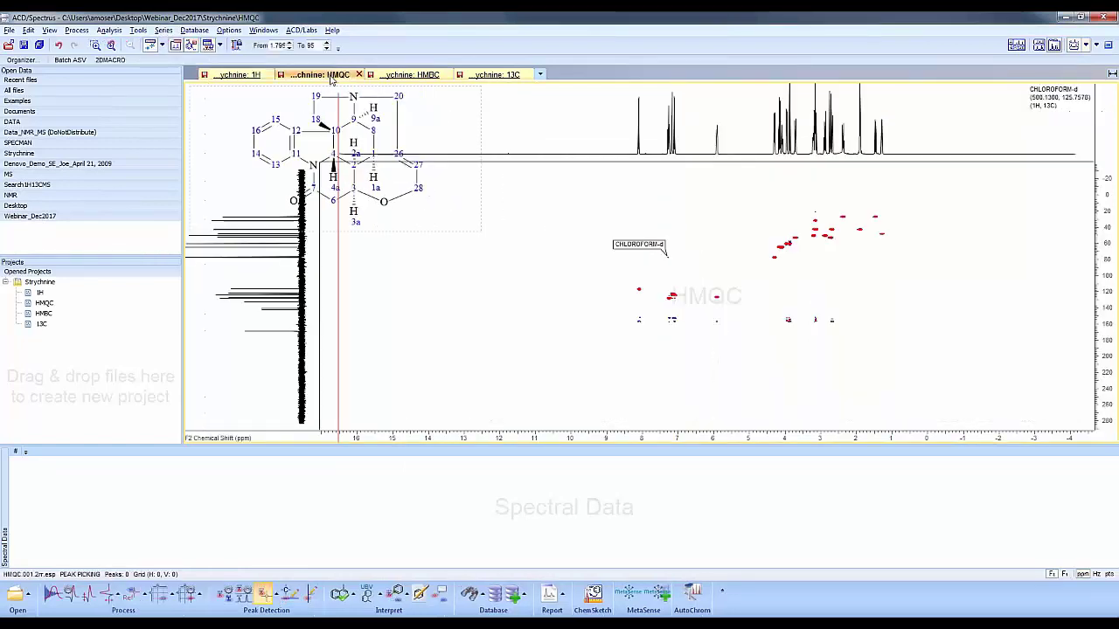
pyautogui.click(423, 76)
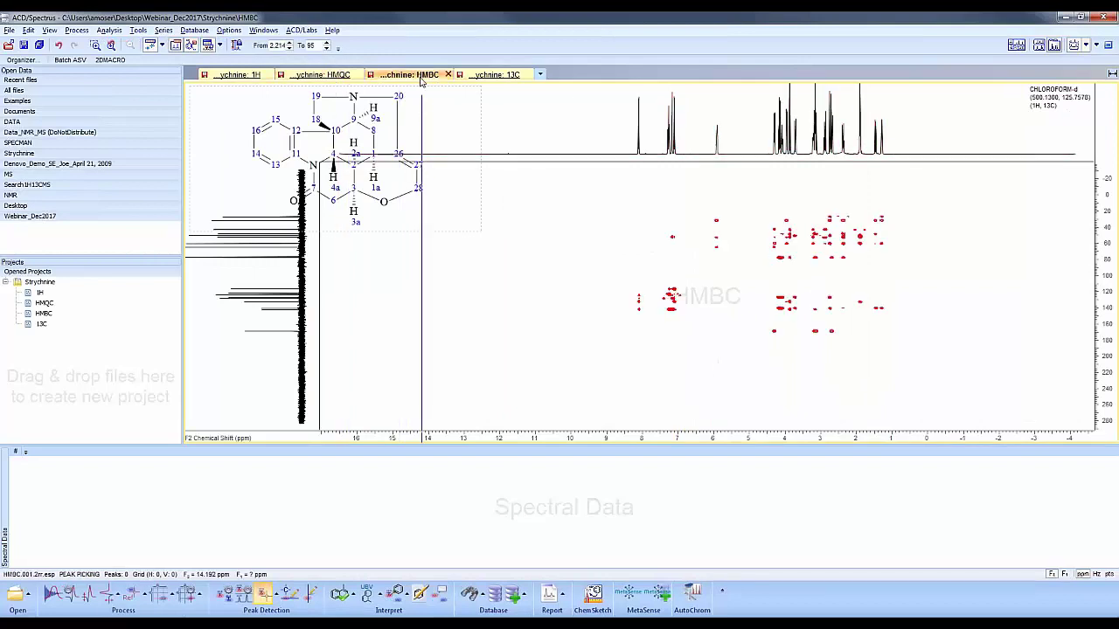
pyautogui.click(489, 76)
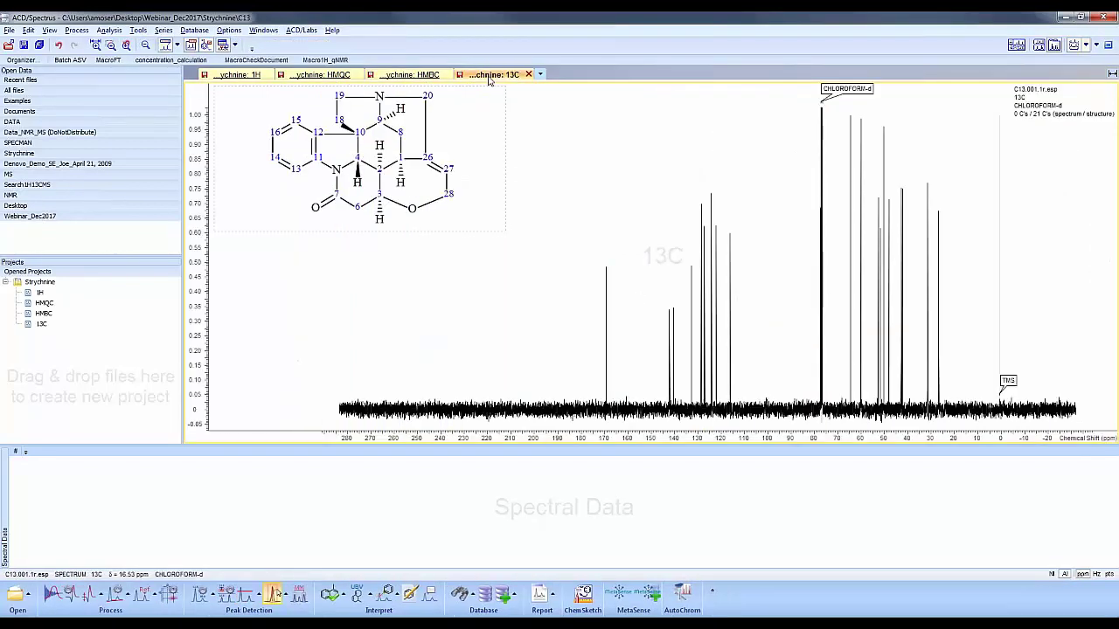
pyautogui.click(260, 76)
pyautogui.click(321, 77)
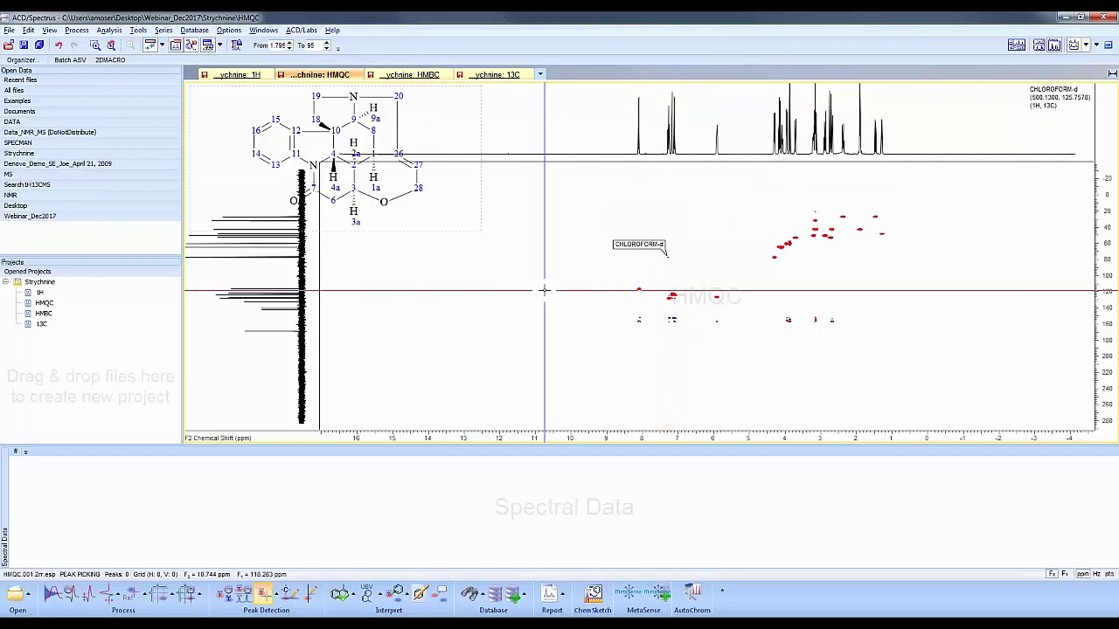
# Auto-assign strychnine (match factor 0.92), review atoms 8 and 2a onward, and generate the report.
pyautogui.click(341, 598)
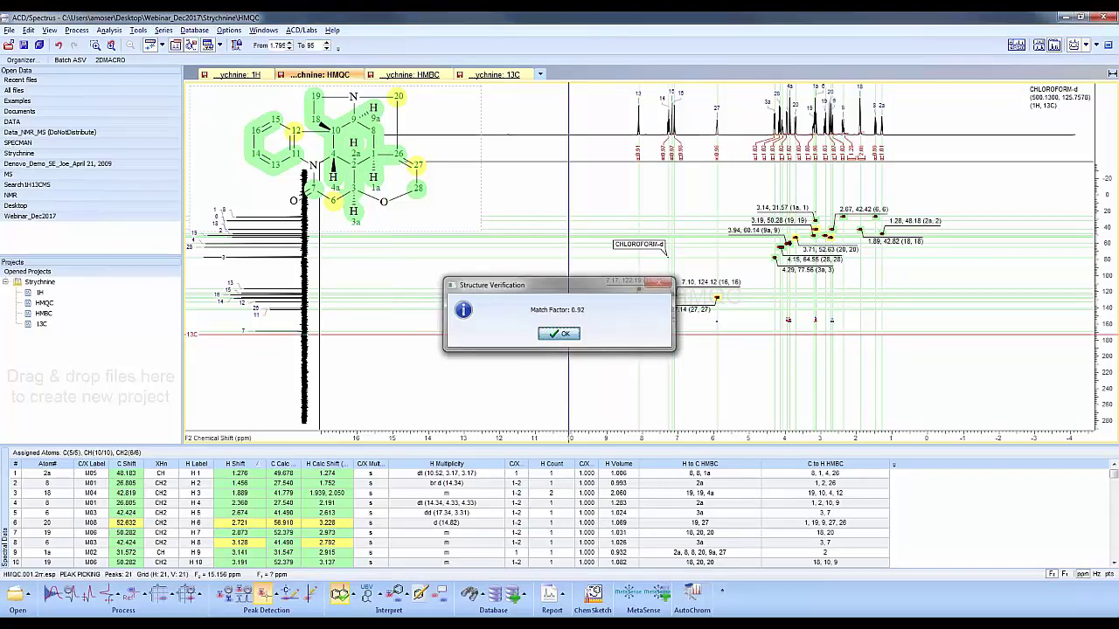
pyautogui.click(559, 334)
pyautogui.click(310, 483)
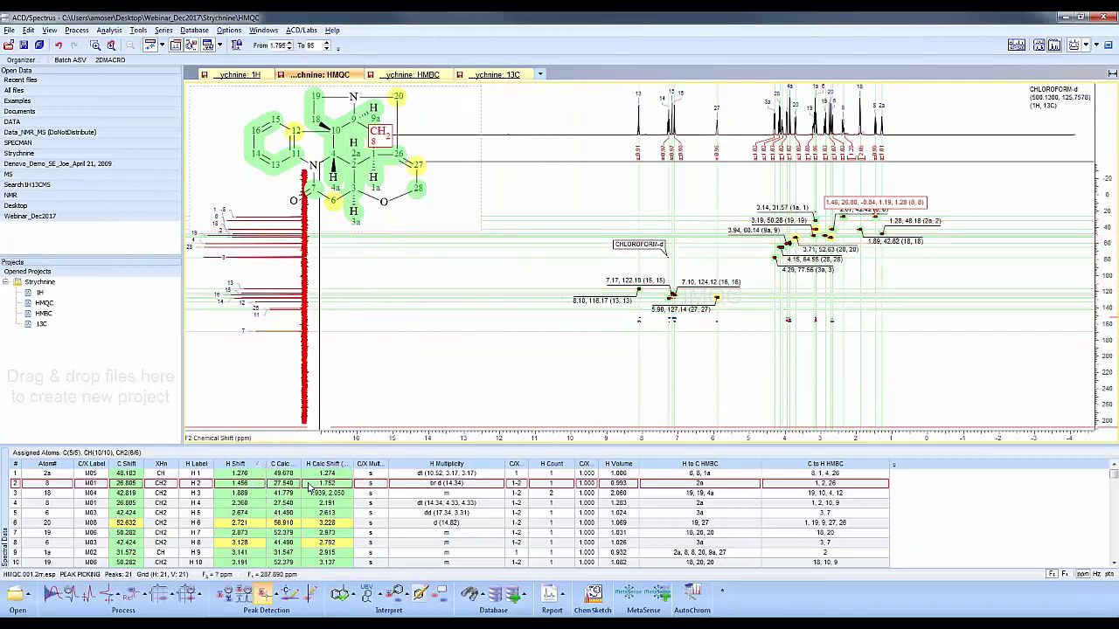
pyautogui.click(317, 475)
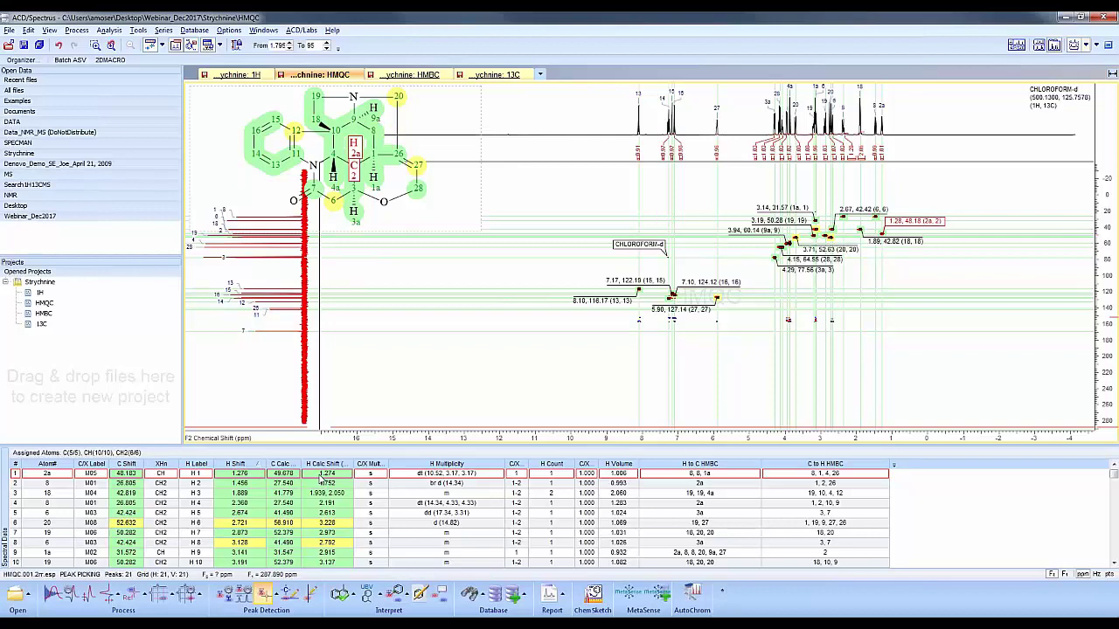
pyautogui.press('Down')
pyautogui.press('Down')
pyautogui.press('Down')
pyautogui.press('Down')
pyautogui.press('Down')
pyautogui.press('Down')
pyautogui.press('Down')
pyautogui.press('Down')
pyautogui.press('Down')
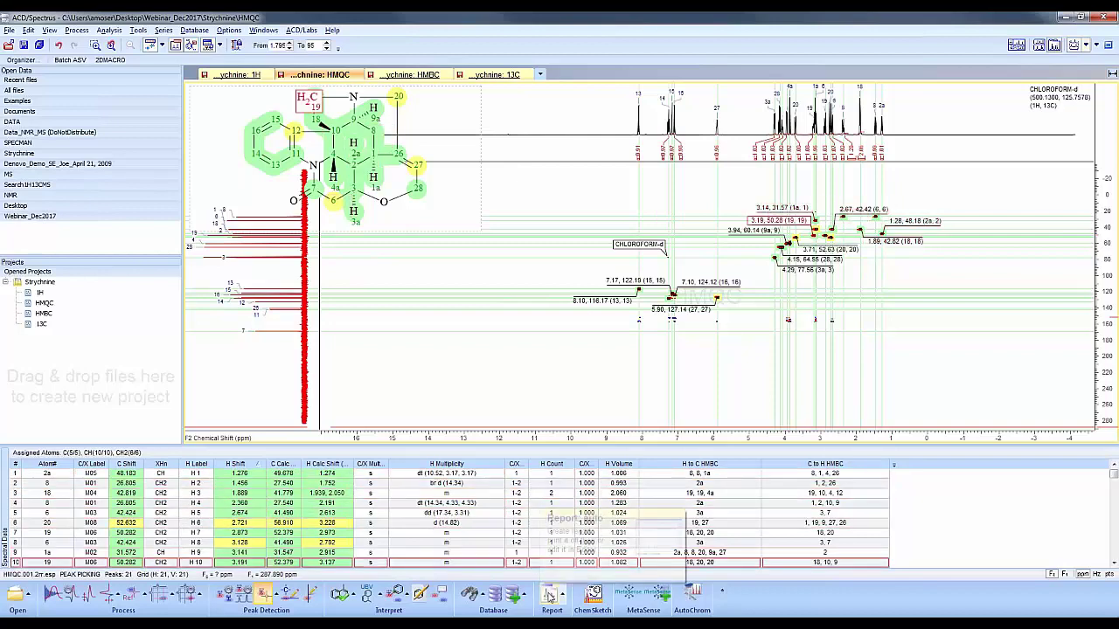
pyautogui.click(550, 596)
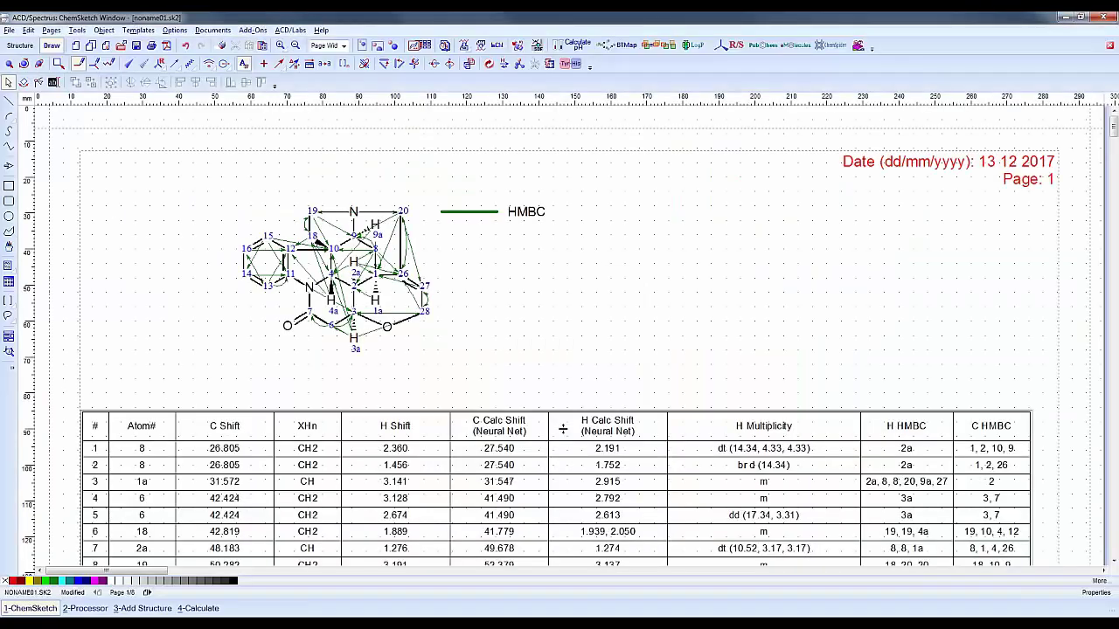
# Move from report page 1 to page 3 and scroll down to the 1H spectrum.
pyautogui.click(424, 281)
pyautogui.scroll(-4, 535, 375)
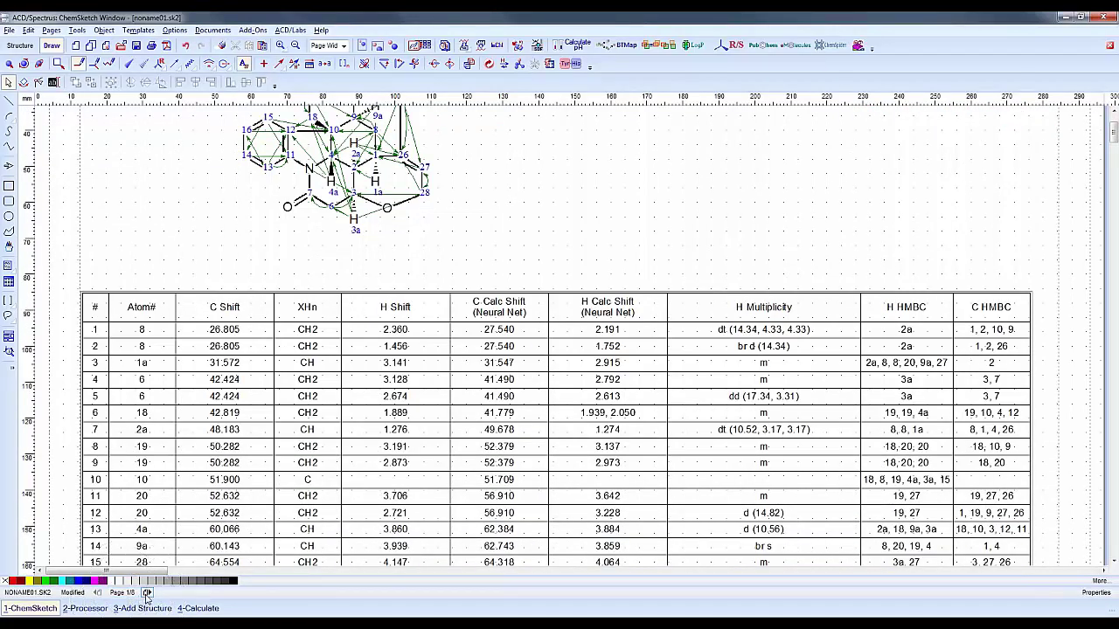
pyautogui.click(147, 592)
pyautogui.scroll(4, 284, 414)
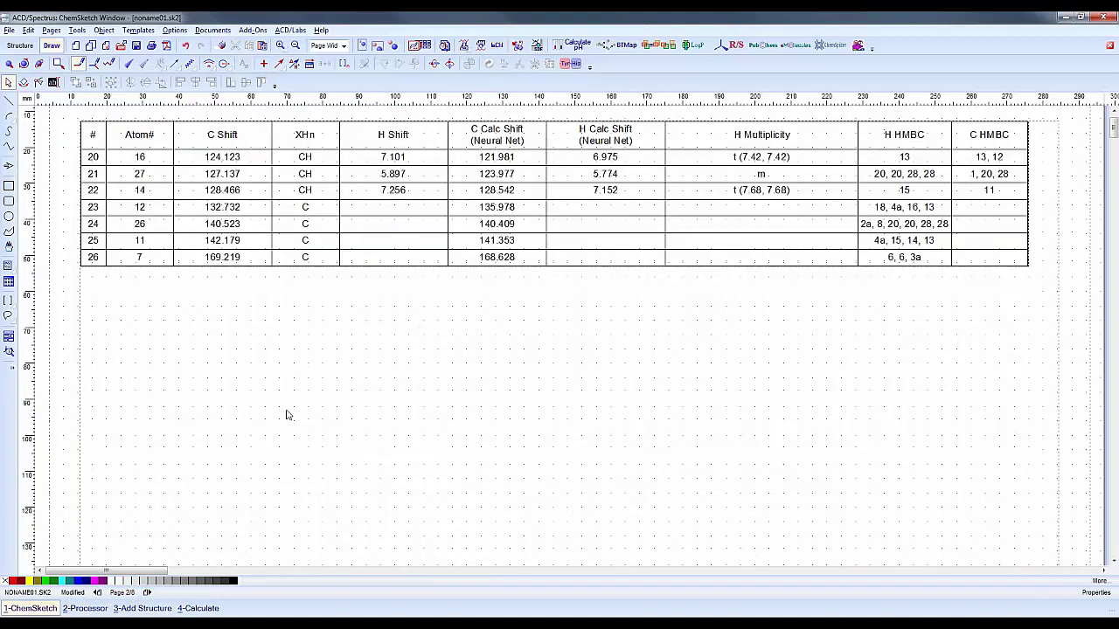
pyautogui.click(148, 593)
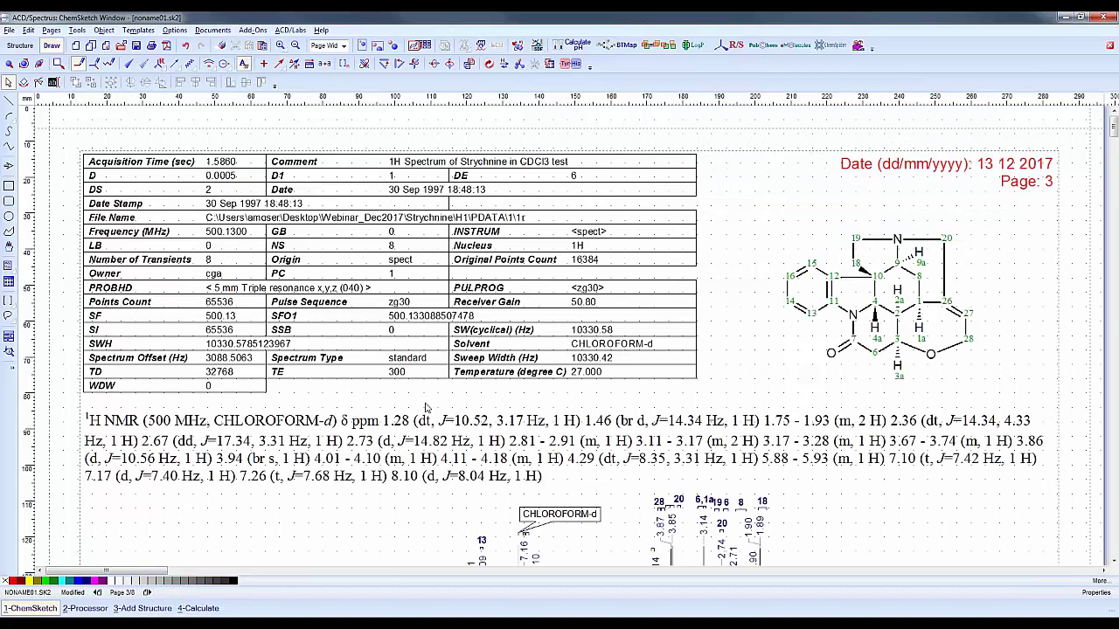
pyautogui.scroll(-1, 426, 408)
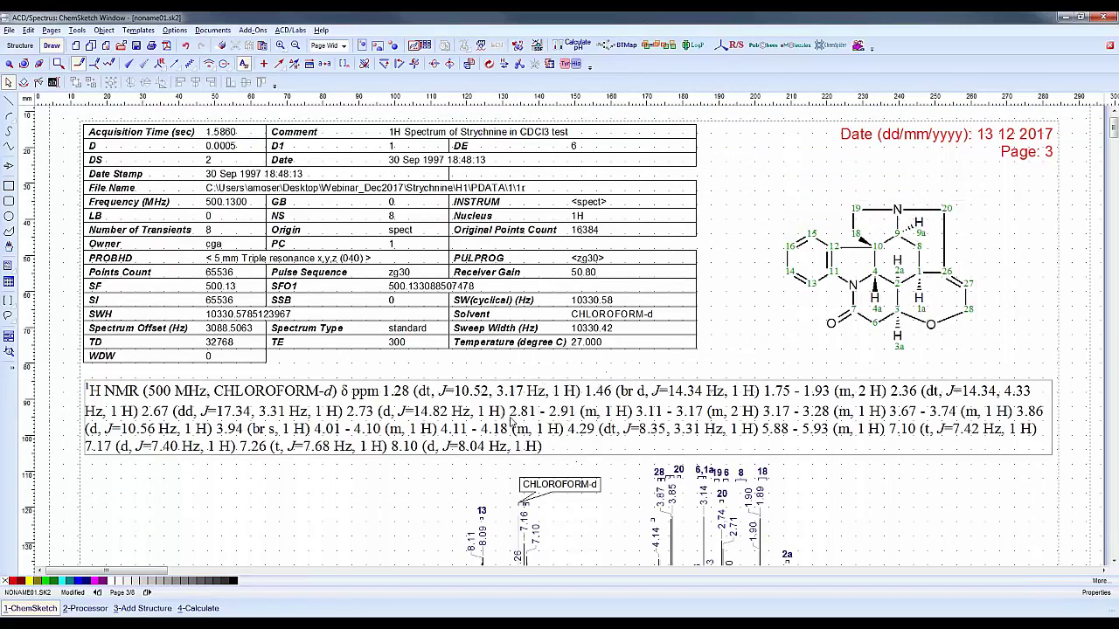
pyautogui.scroll(-3, 513, 424)
pyautogui.scroll(-4, 443, 370)
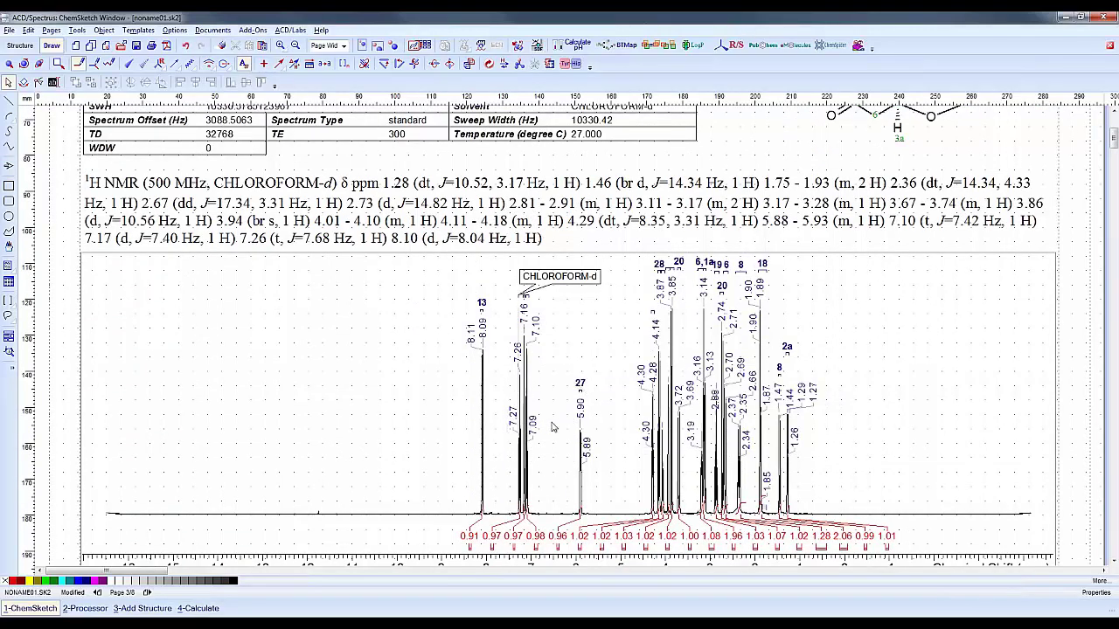
# Add an expansion inset of the 7.1–7.3 ppm peaks to the page 3 1H spectrum.
pyautogui.click(10, 352)
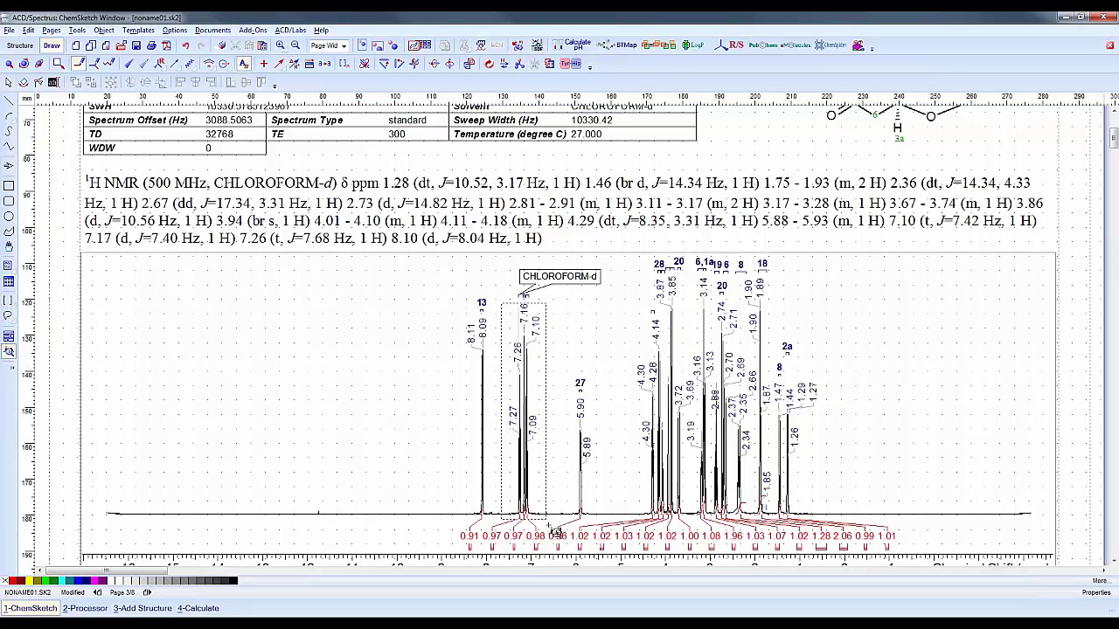
pyautogui.click(177, 378)
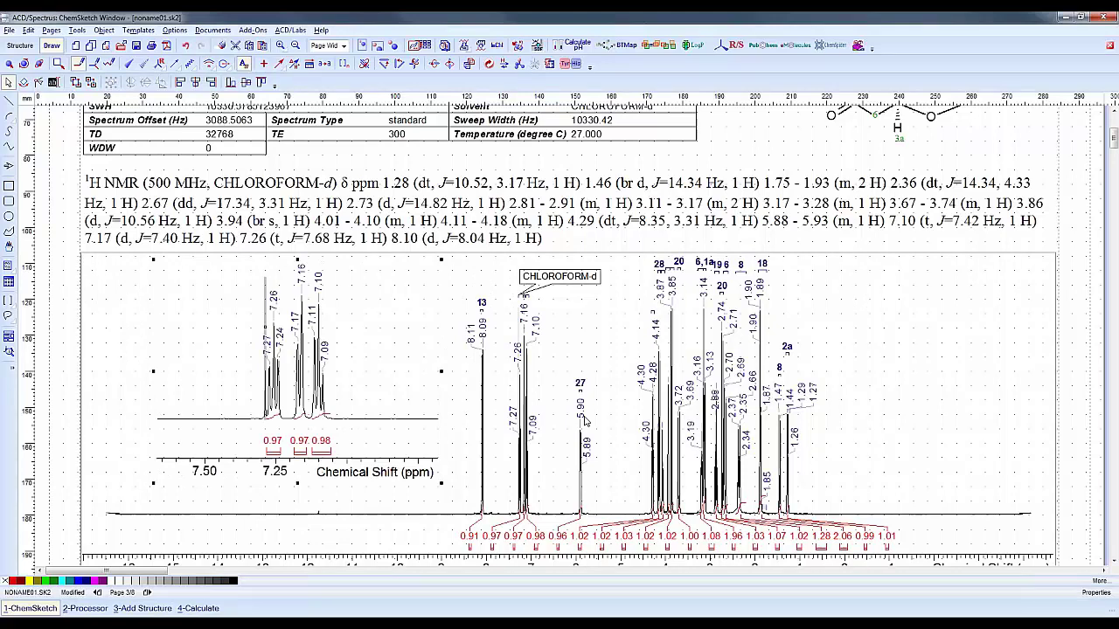
# Page through report pages 4–7 to the HMBC plot, then export the report to PDF.
pyautogui.click(149, 592)
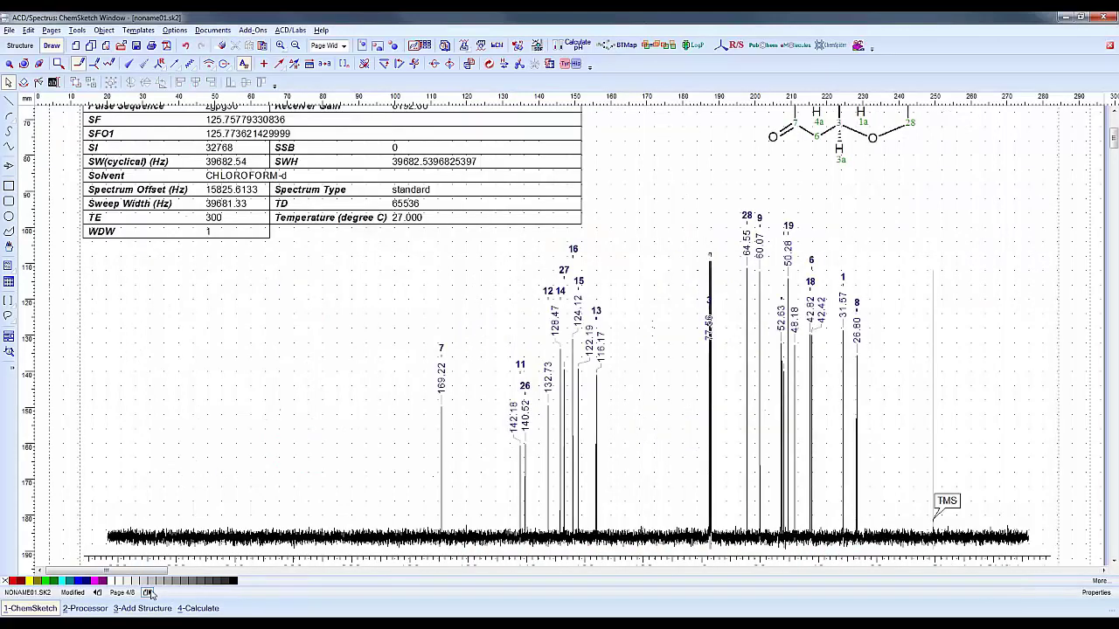
pyautogui.click(148, 592)
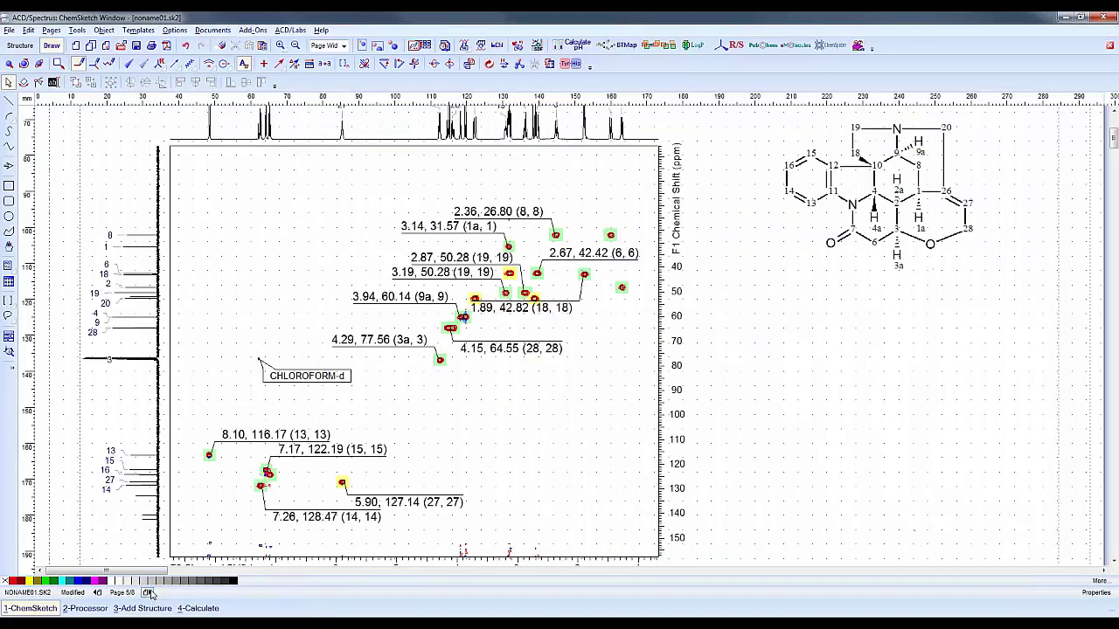
pyautogui.click(149, 592)
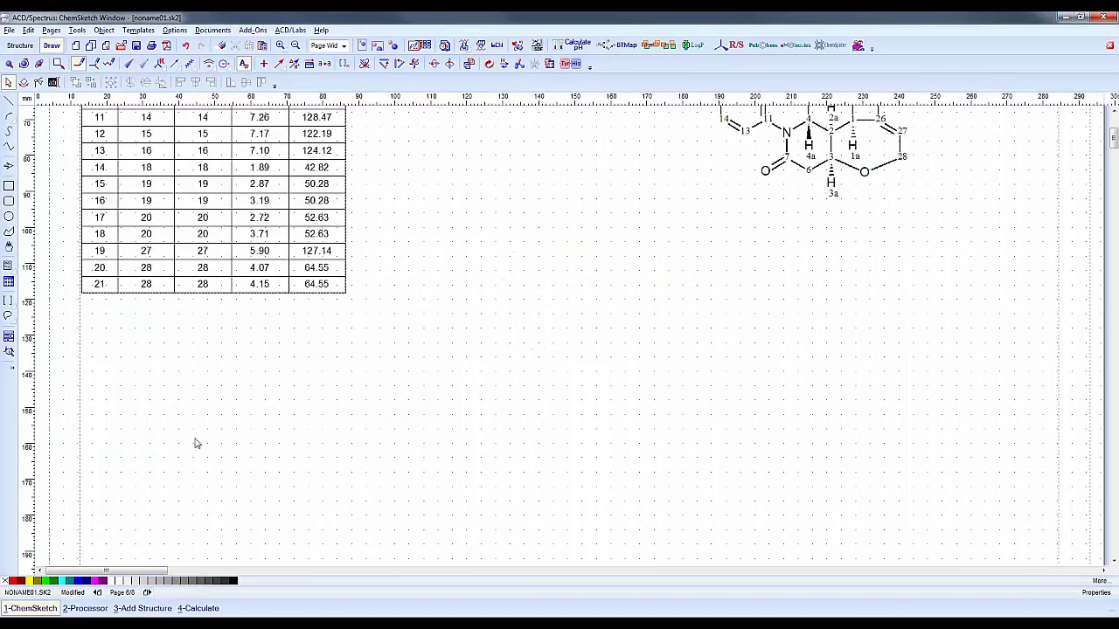
pyautogui.scroll(3, 196, 444)
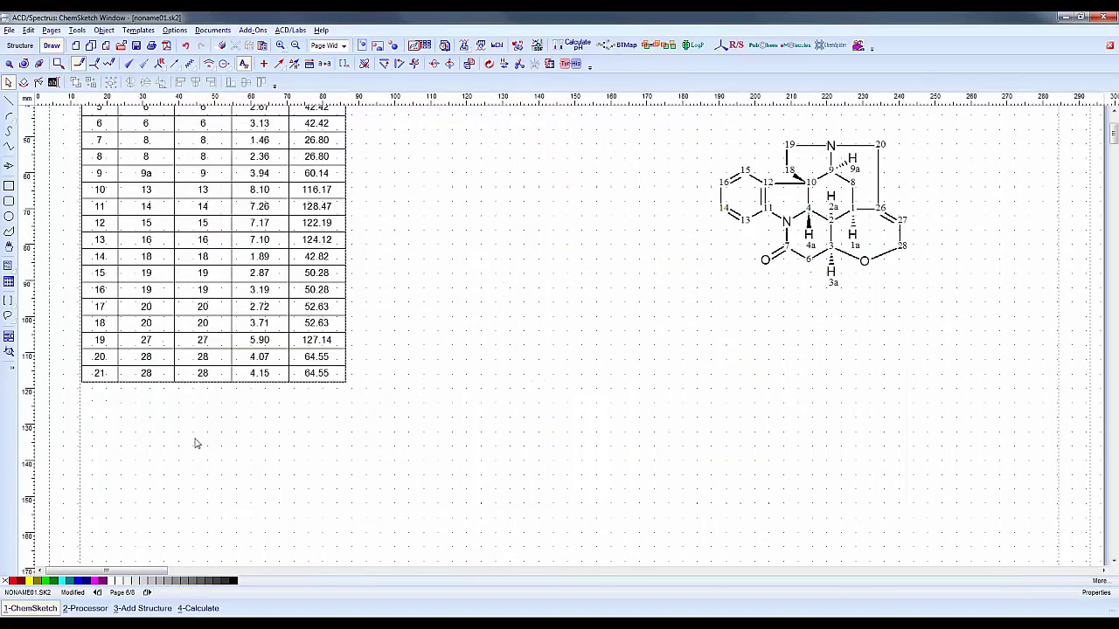
pyautogui.click(148, 593)
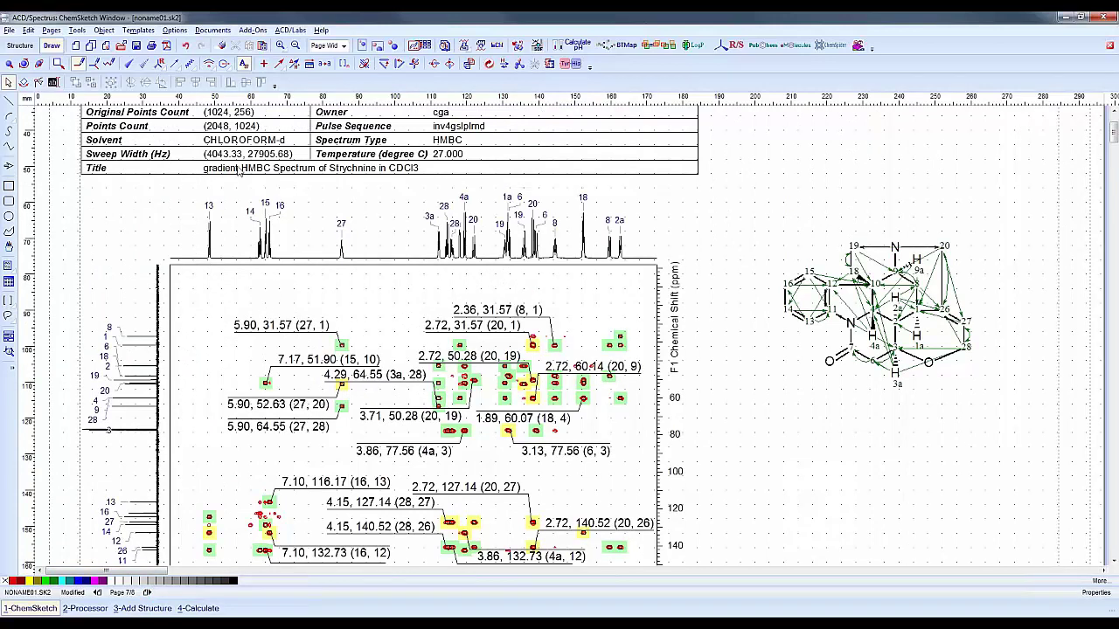
pyautogui.click(168, 48)
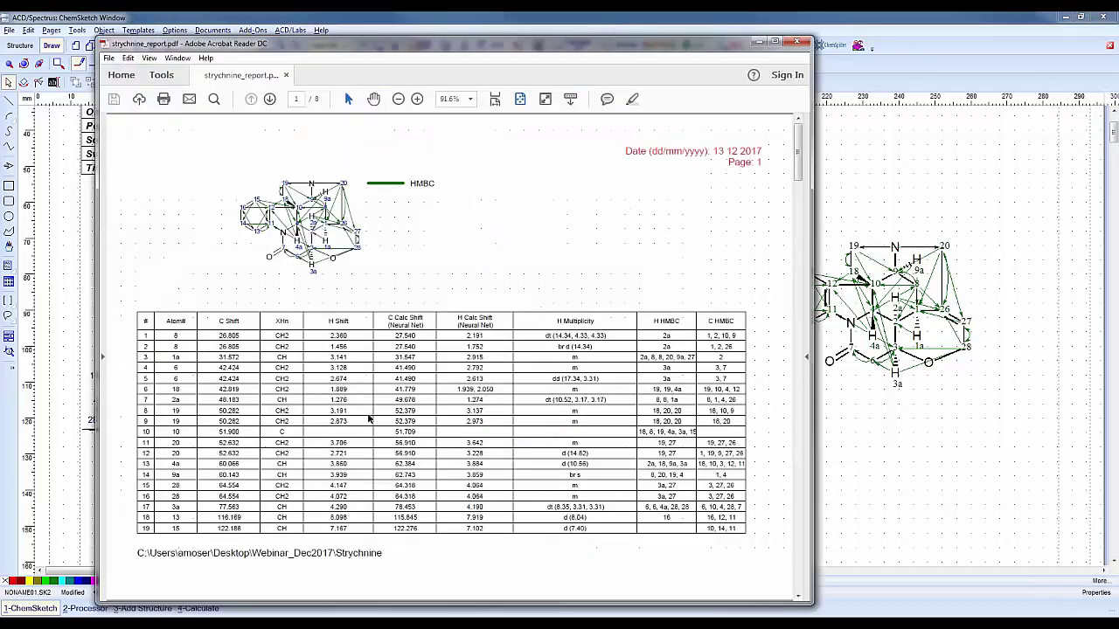
# Scroll strychnine_report.pdf down to page 3 to check the 7.1–7.3 ppm inset.
pyautogui.scroll(-5, 376, 426)
pyautogui.scroll(-15, 374, 425)
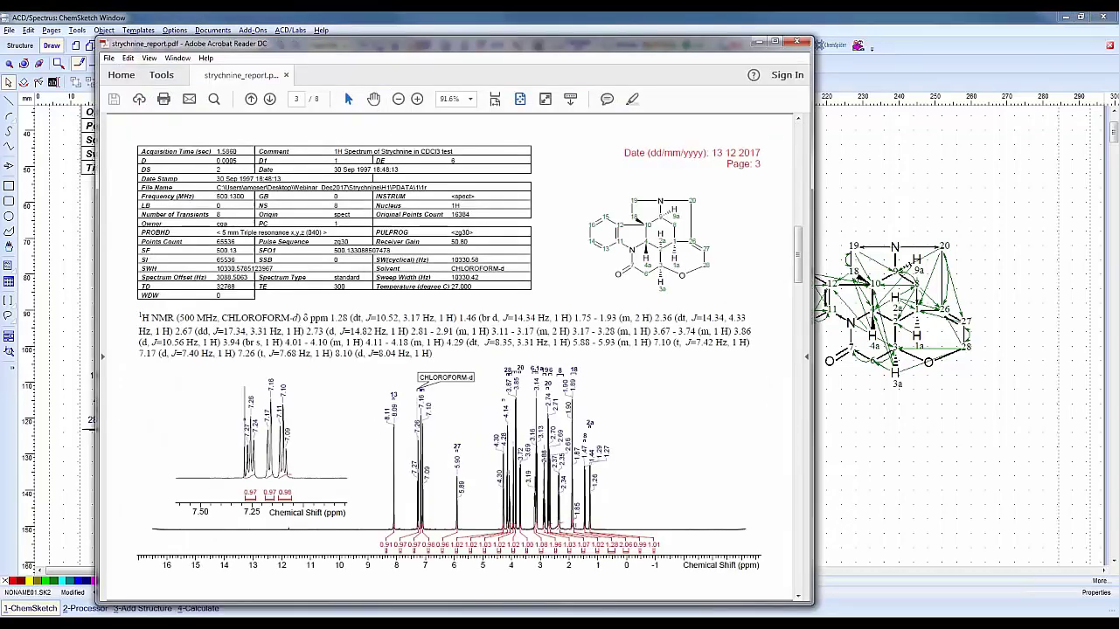